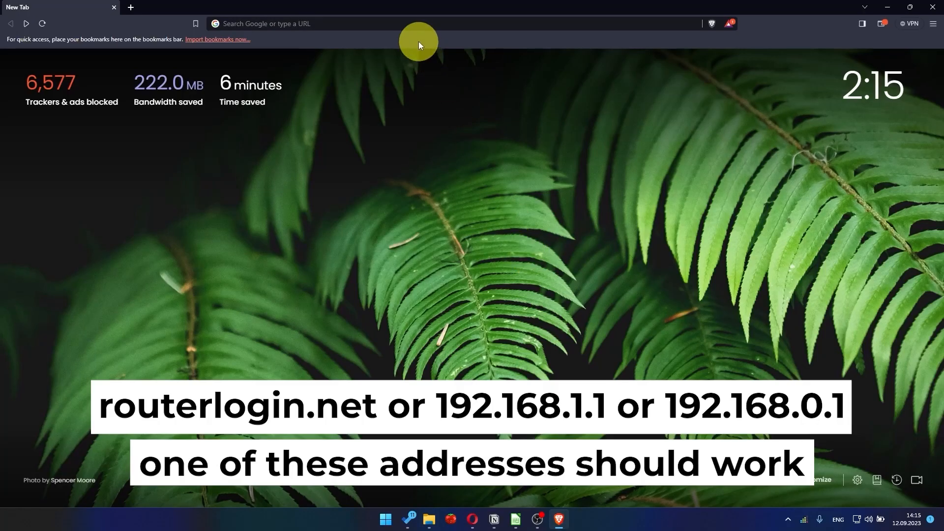
Load the router's setup page at 192.168.1.1 in Brave
left_click(415, 23)
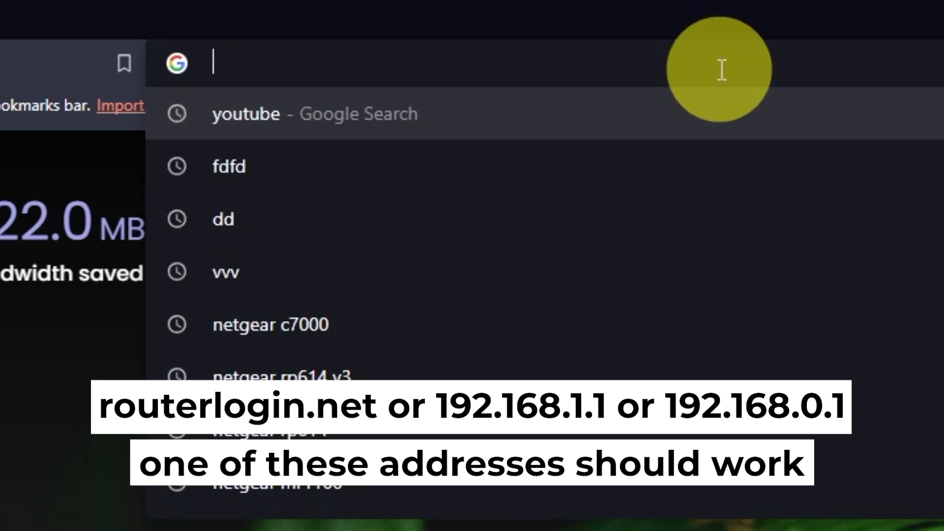
type("192.168.1.")
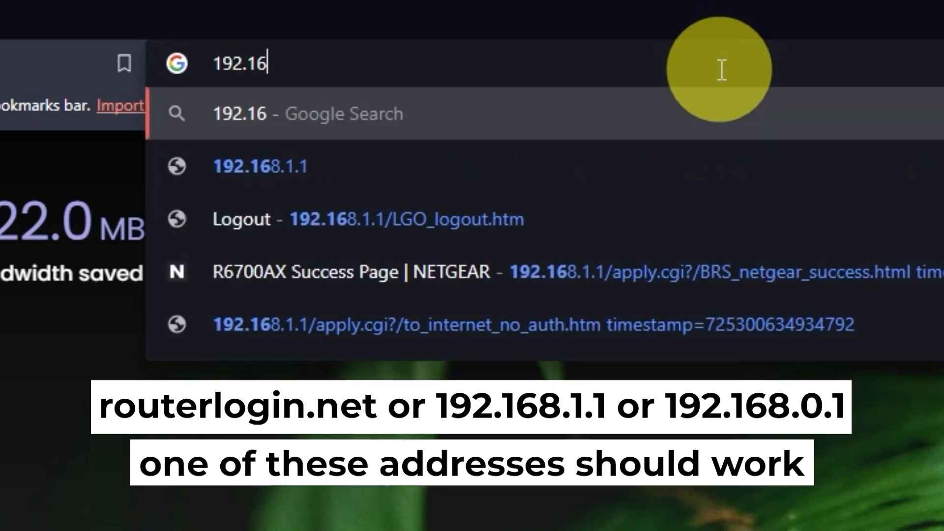
type("1")
key("Return")
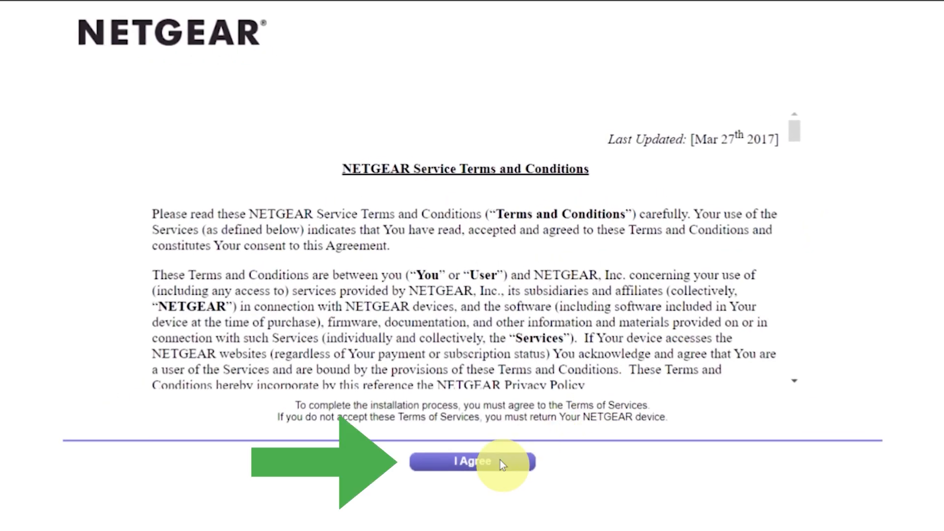
Agree to the NETGEAR service terms and choose manual Internet configuration, confirming the warning
left_click(500, 459)
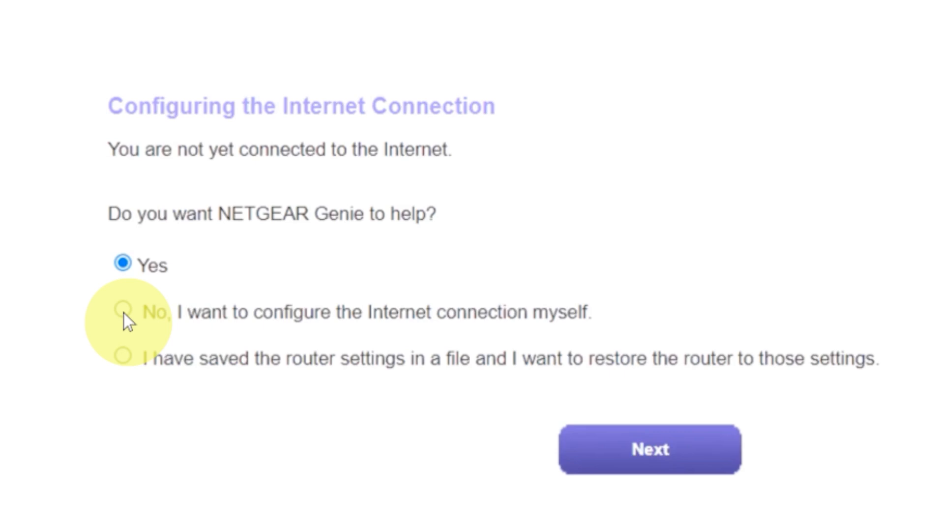
left_click(123, 311)
left_click(601, 450)
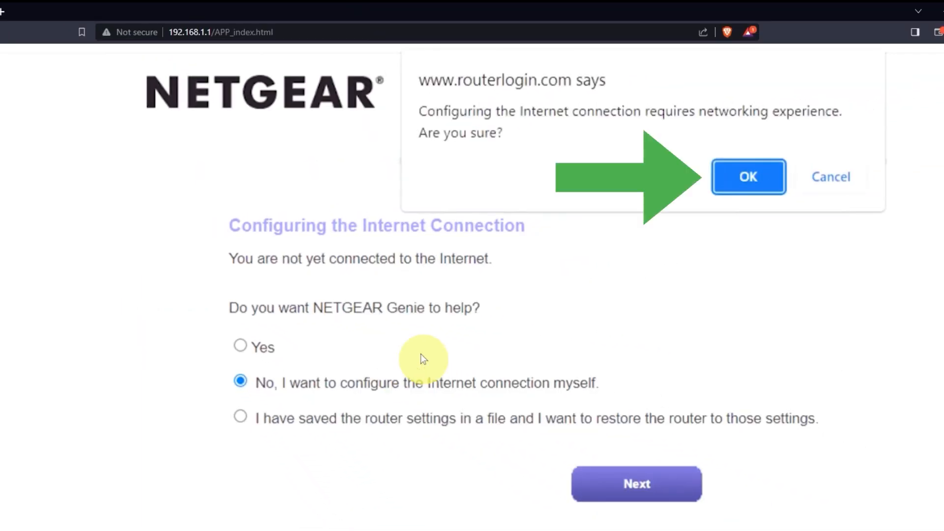
left_click(736, 177)
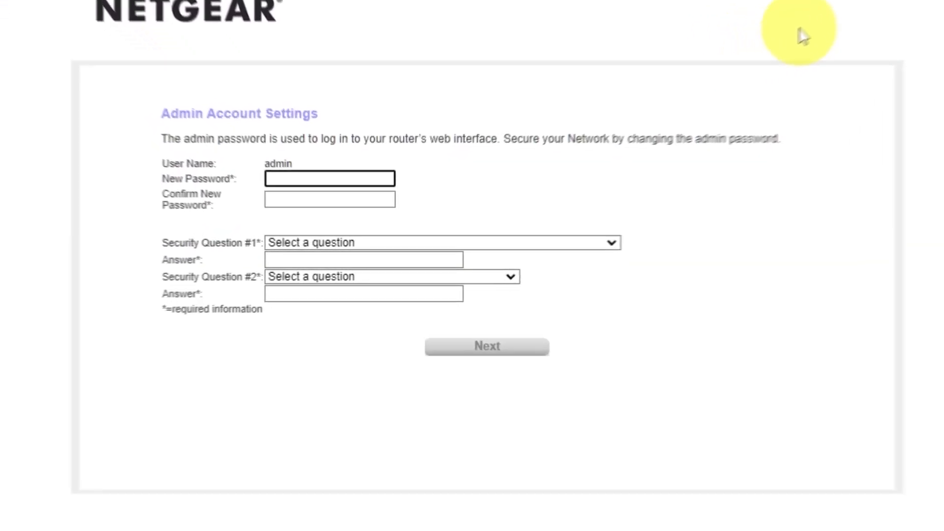
Enter and confirm a new admin password after viewing the password recommendations
left_click(765, 81)
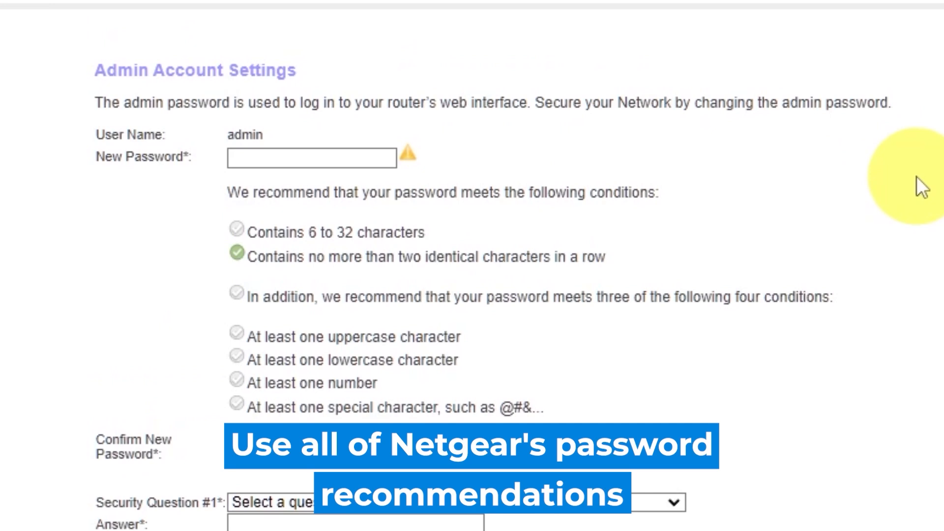
left_click(293, 153)
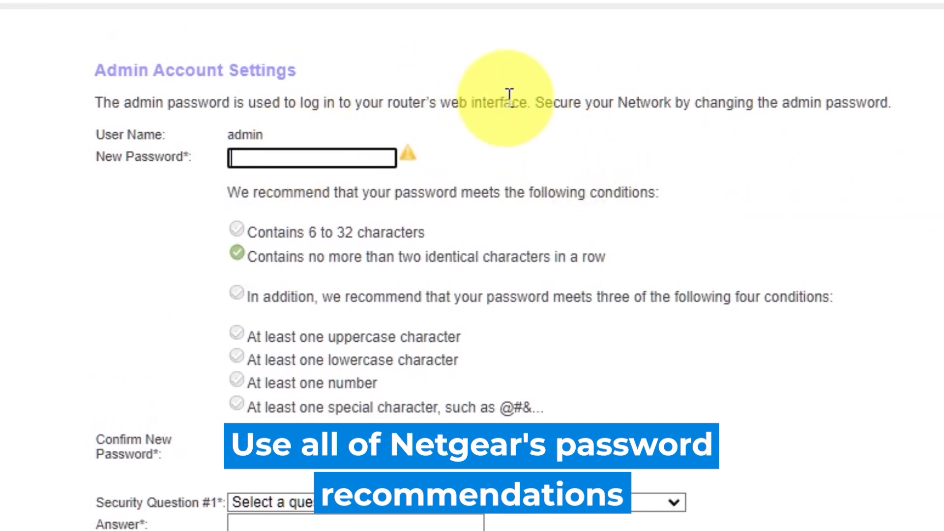
type("a•")
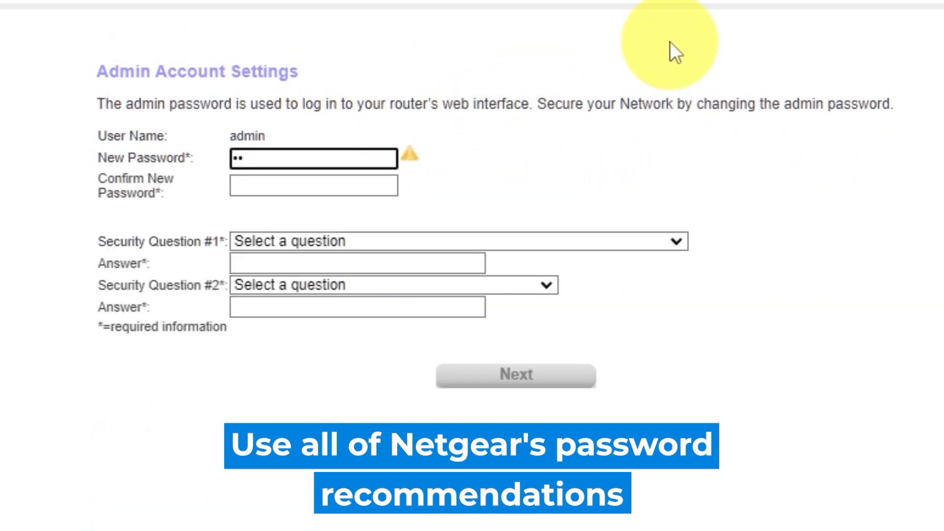
type("••••••••")
left_click(348, 185)
type("•••••••")
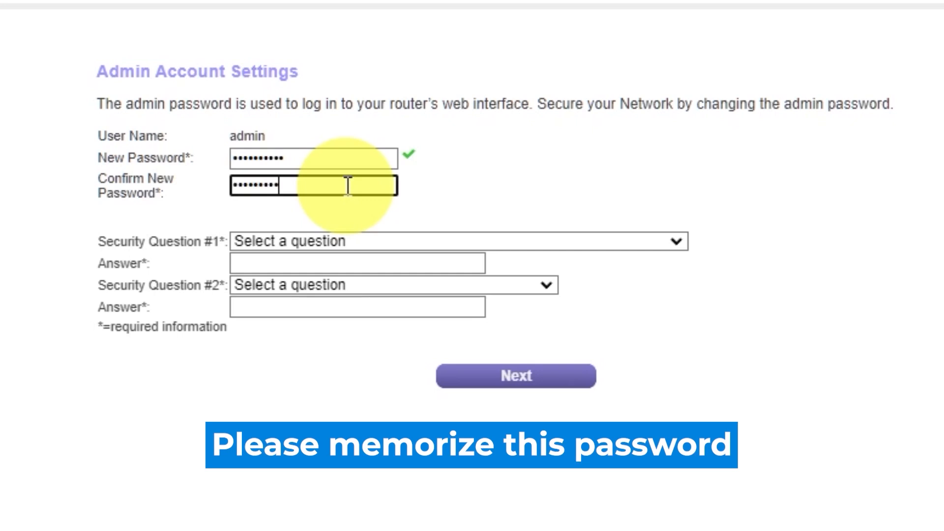
Choose the first-school and father's-birth-city security questions, answer both, and submit
left_click(676, 241)
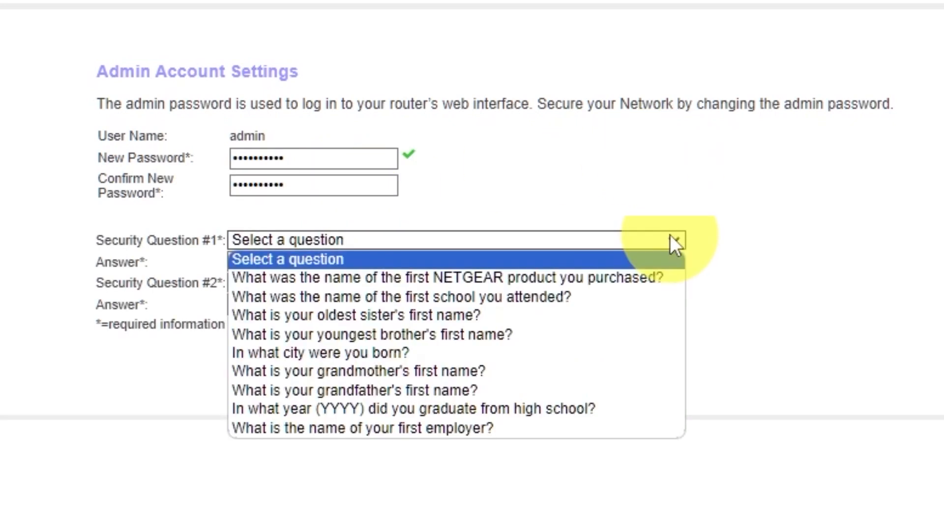
left_click(516, 297)
left_click(462, 262)
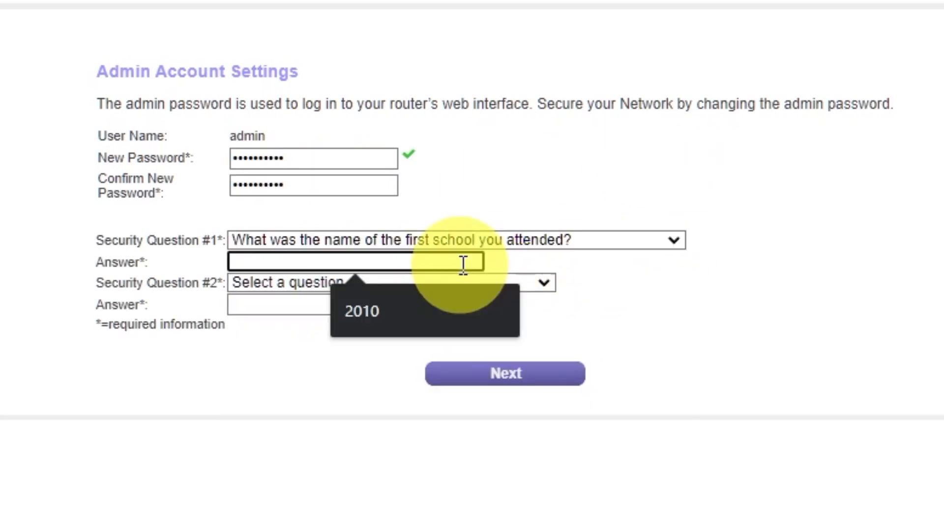
type("2010")
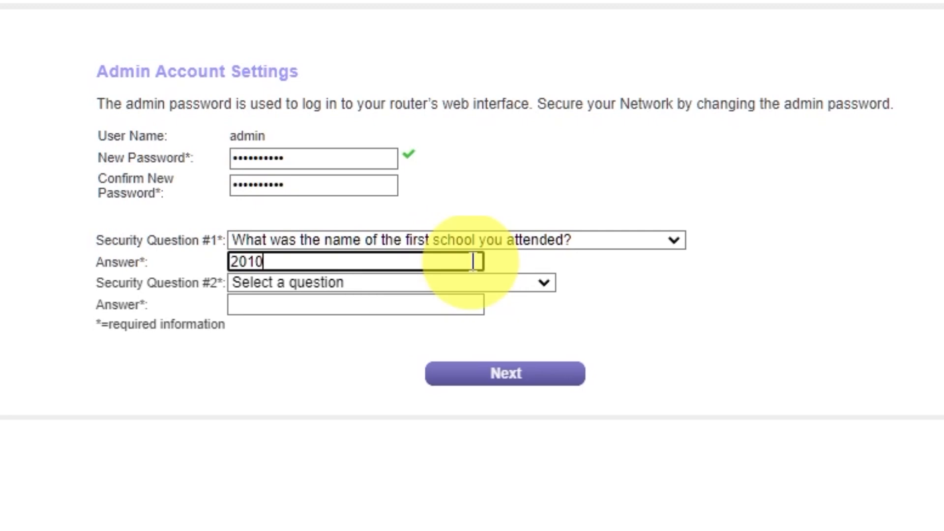
left_click(543, 283)
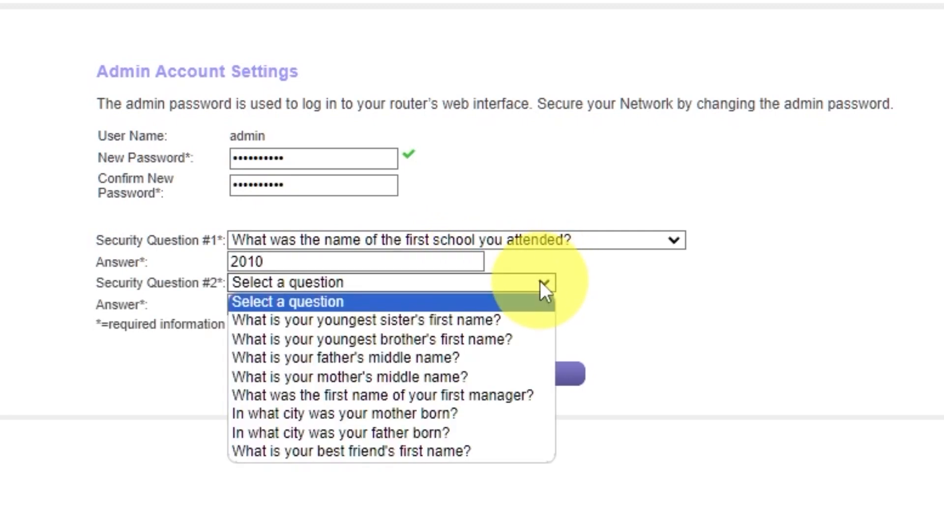
left_click(484, 432)
left_click(439, 304)
type("Kharkiv")
left_click(689, 313)
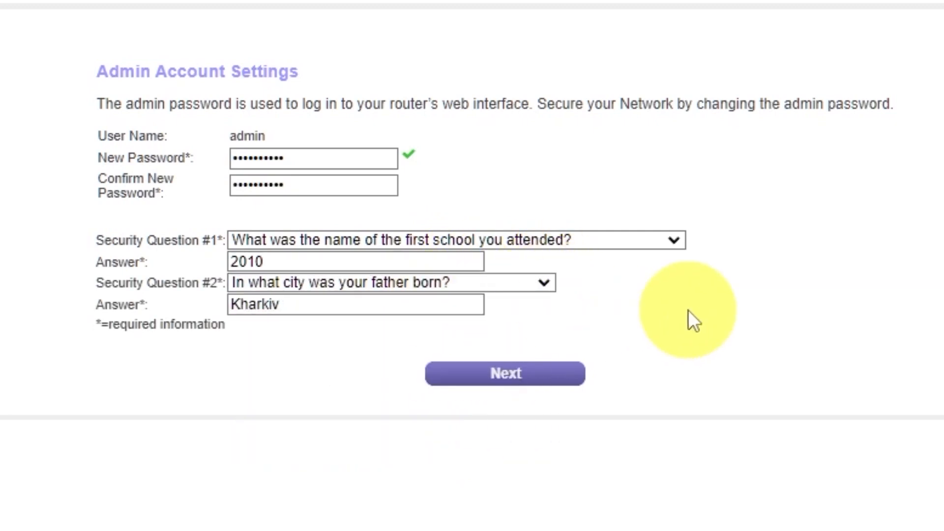
left_click(489, 386)
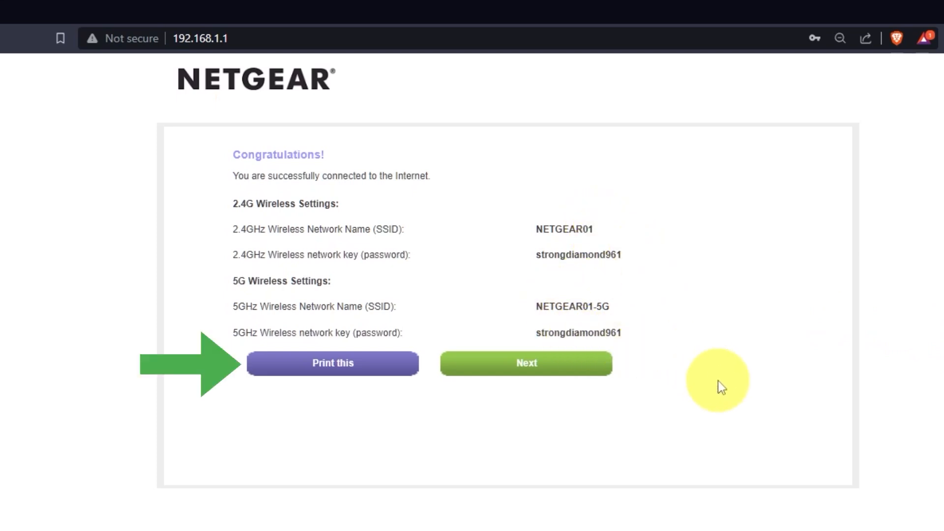
Pass the wireless summary, install firmware V1.0.0.54, and acknowledge no newer version exists
left_click(578, 372)
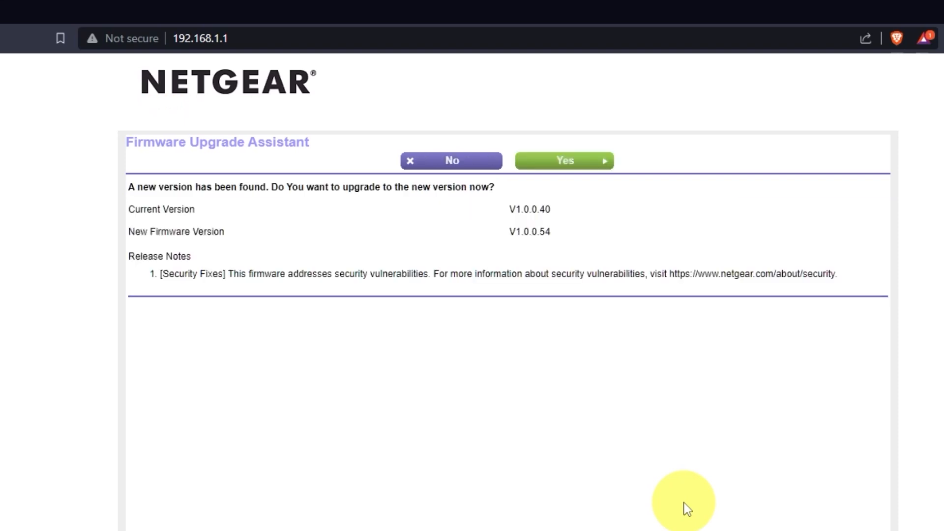
left_click(593, 165)
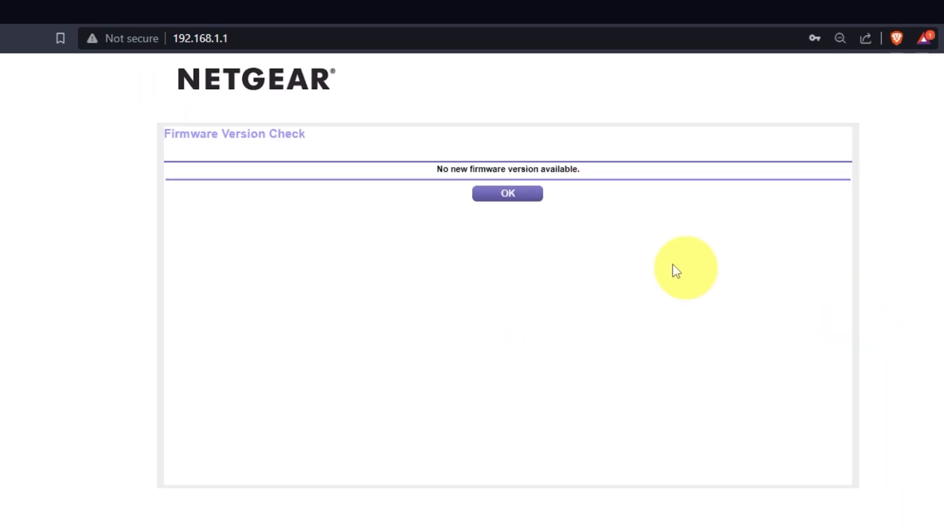
left_click(507, 193)
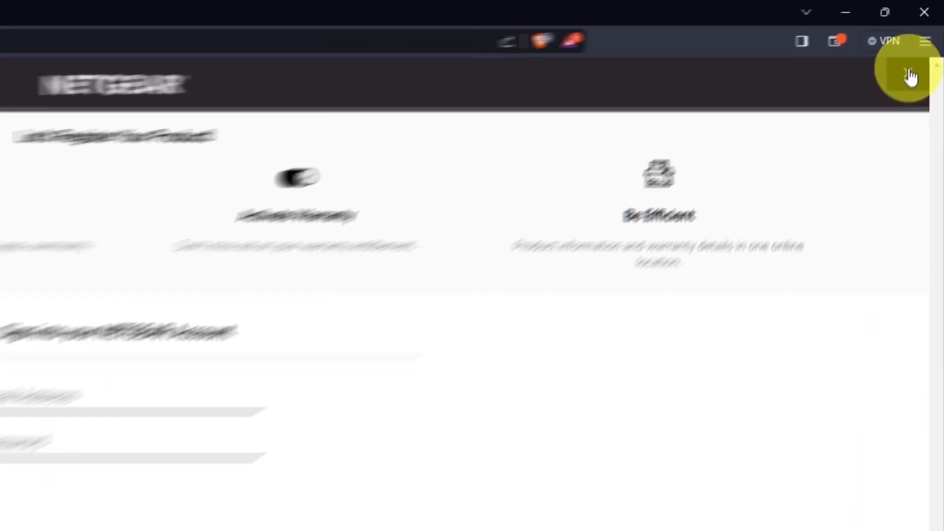
Close the product registration overlay and go back to 192.168.1.1
left_click(924, 43)
key("ctrl+l")
type("192.1")
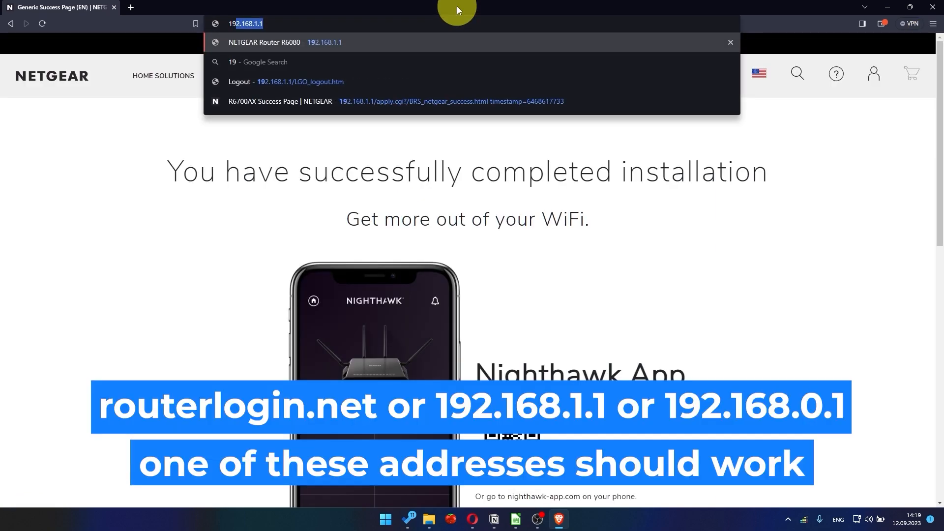
type("68.1.1")
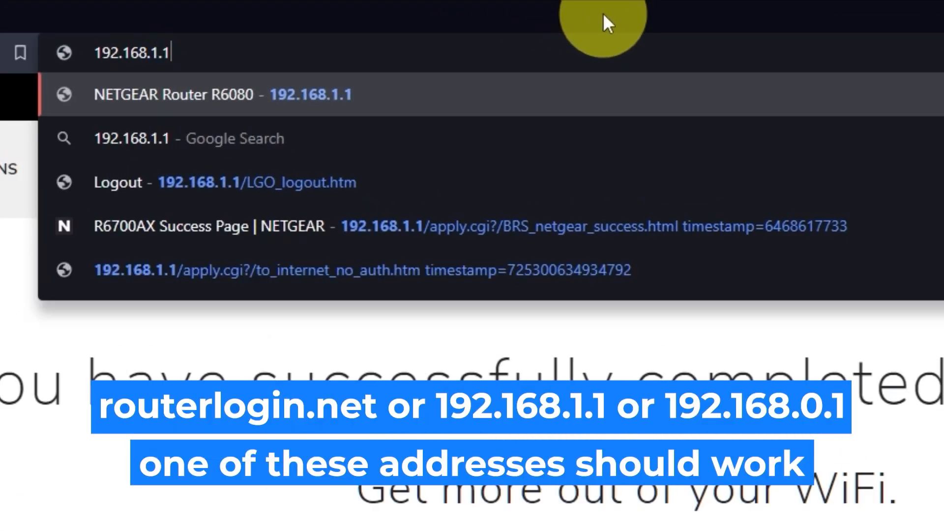
key("Return")
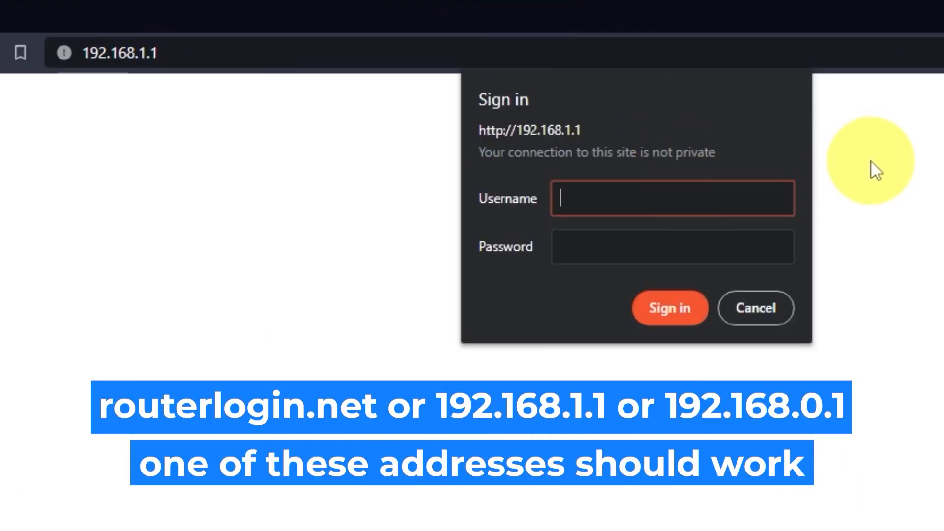
Sign in to the router as admin with the router password
type("admin")
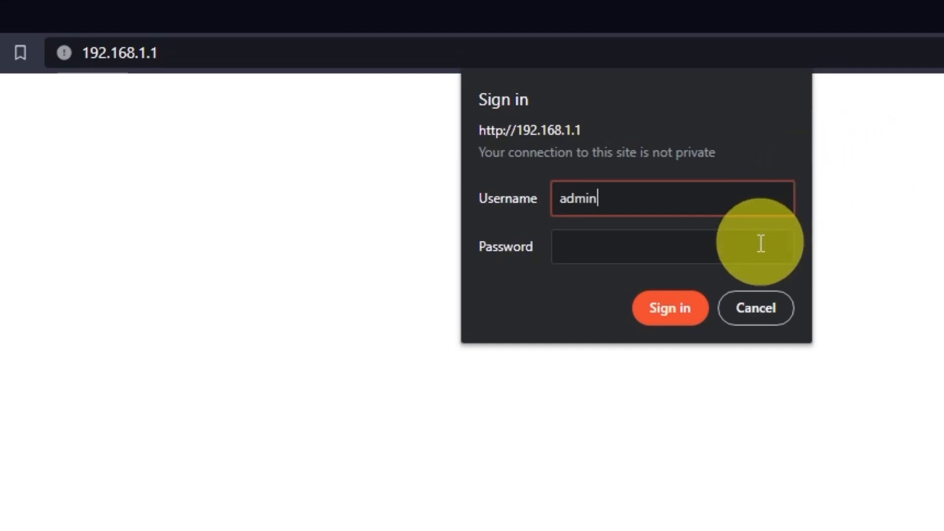
left_click(760, 243)
type("password1")
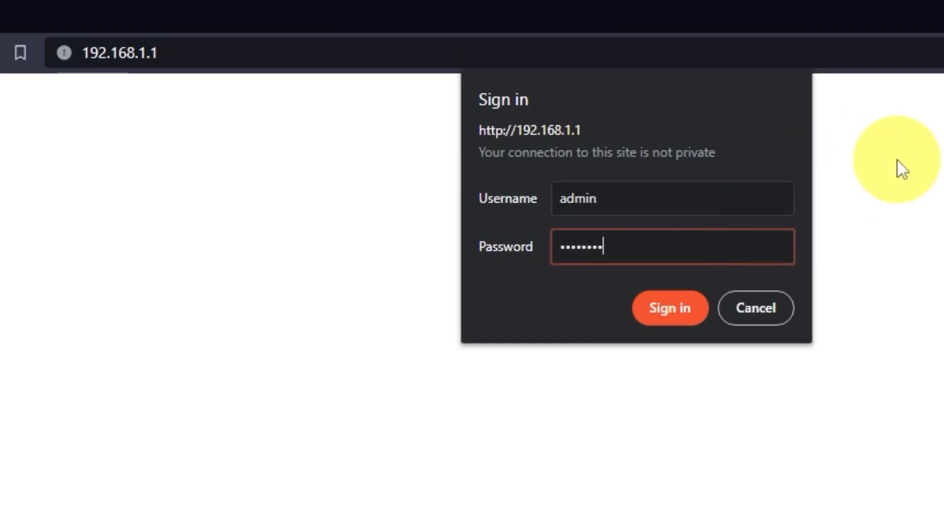
left_click(698, 319)
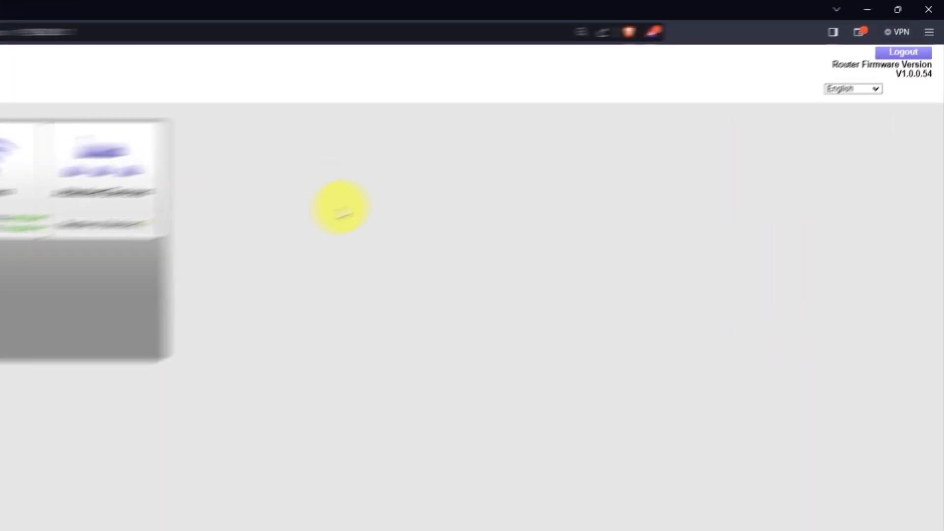
Check the interface language list and keep it set to English
left_click(830, 140)
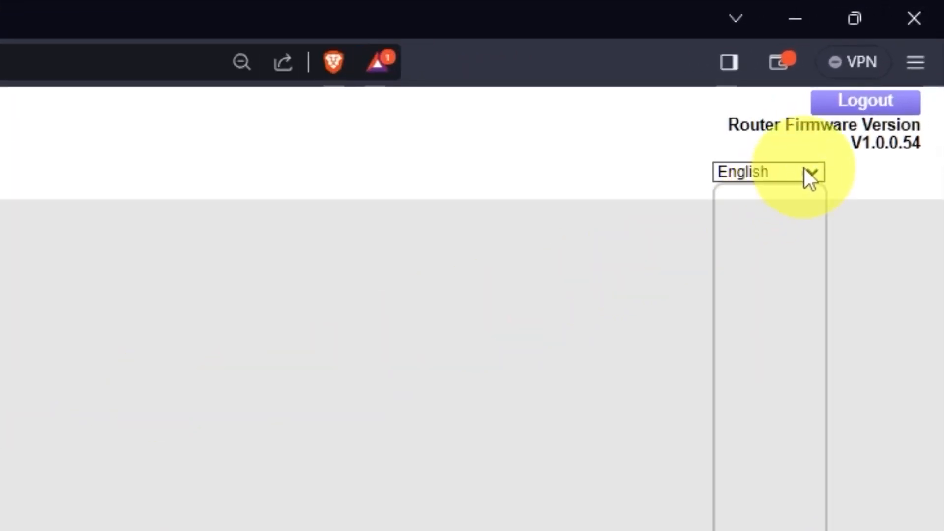
scroll(760, 320, "down", 1)
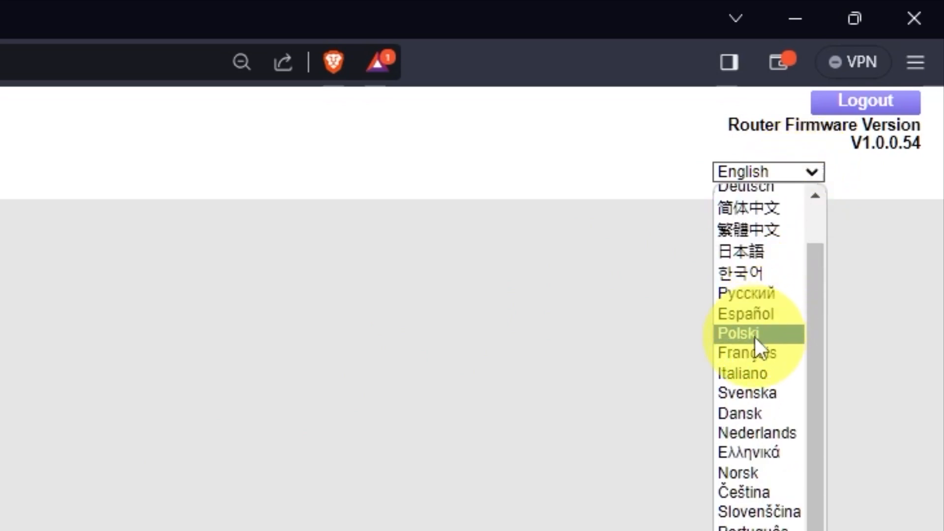
scroll(755, 338, "up", 1)
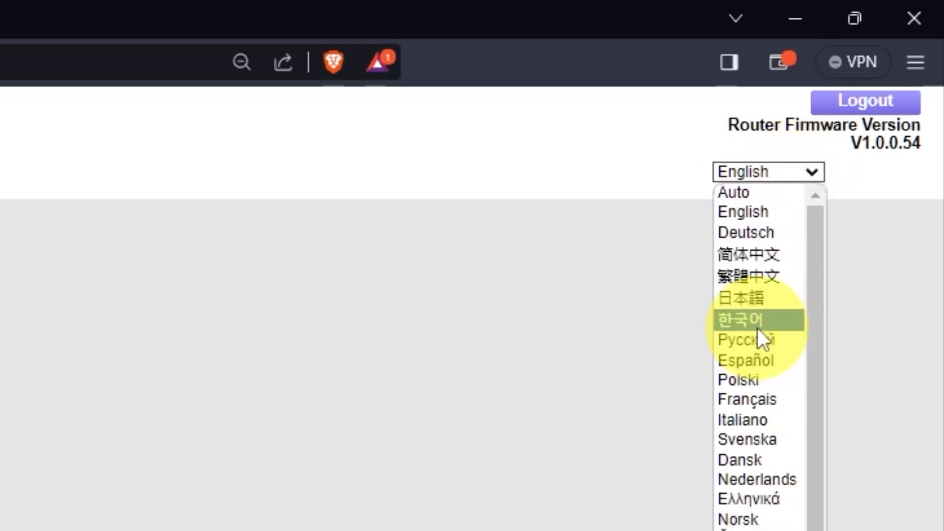
left_click(817, 167)
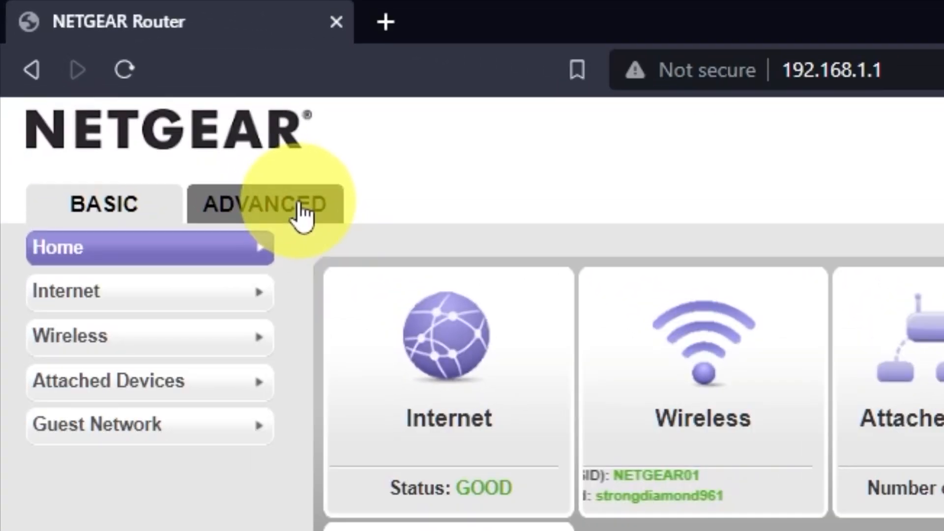
From the ADVANCED tab's Setup Wizard, choose to configure the router yourself
left_click(300, 214)
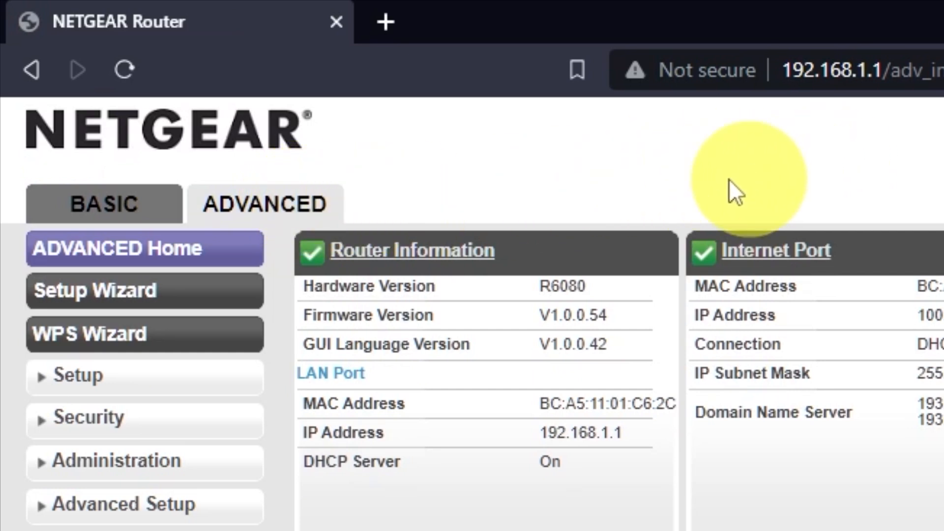
left_click(203, 295)
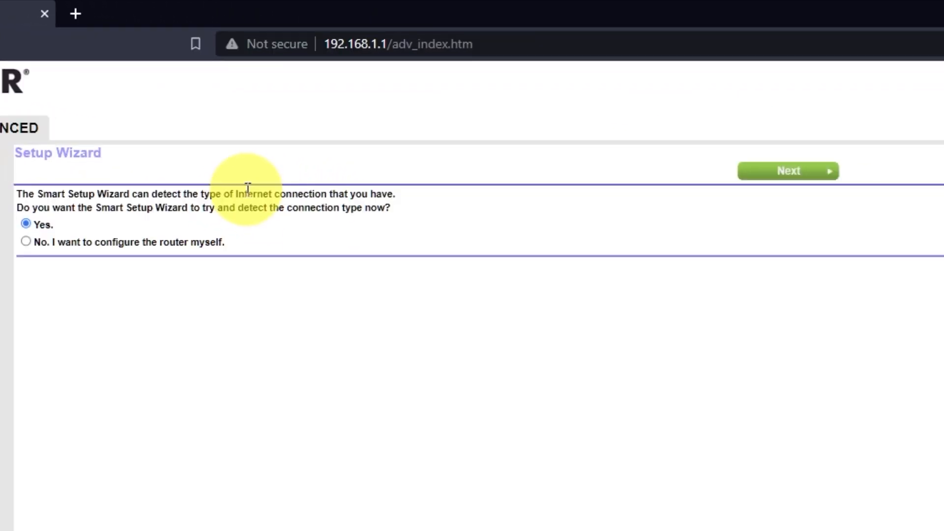
left_click(25, 241)
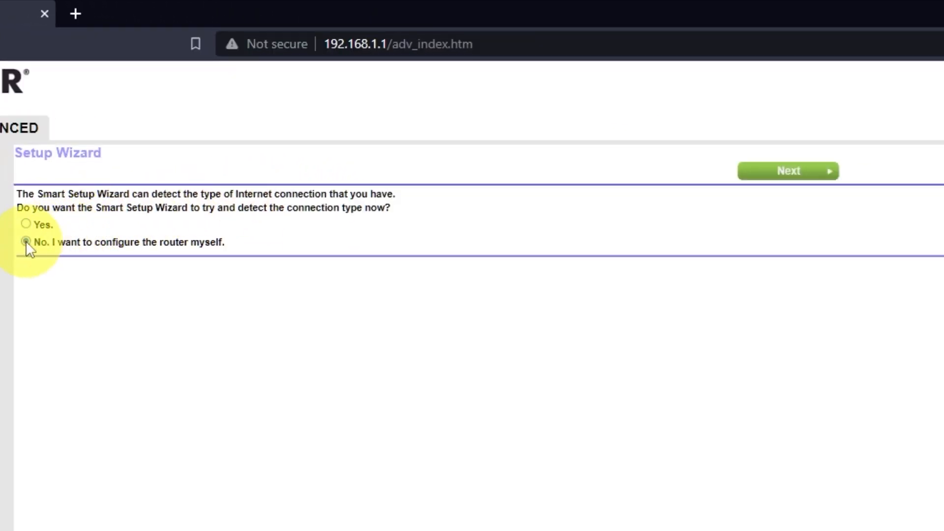
left_click(804, 173)
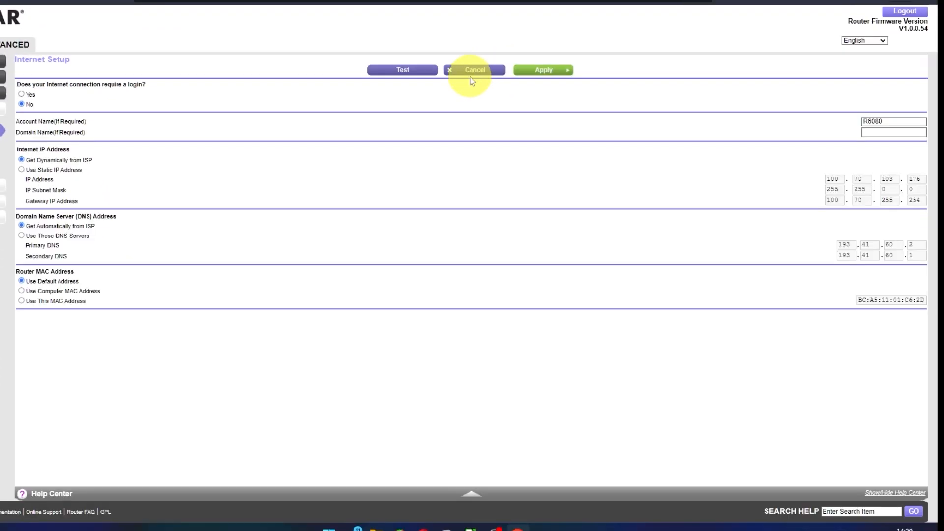